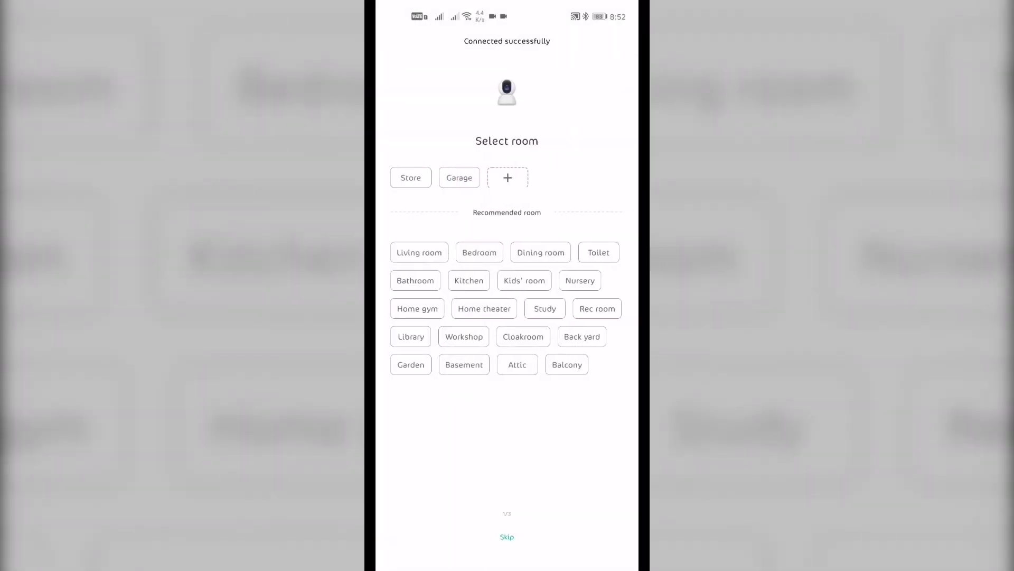
Assign the camera to the Garage room and rename it from Video camera to 'Garage 360° Cam'
left_click(459, 178)
left_click(531, 168)
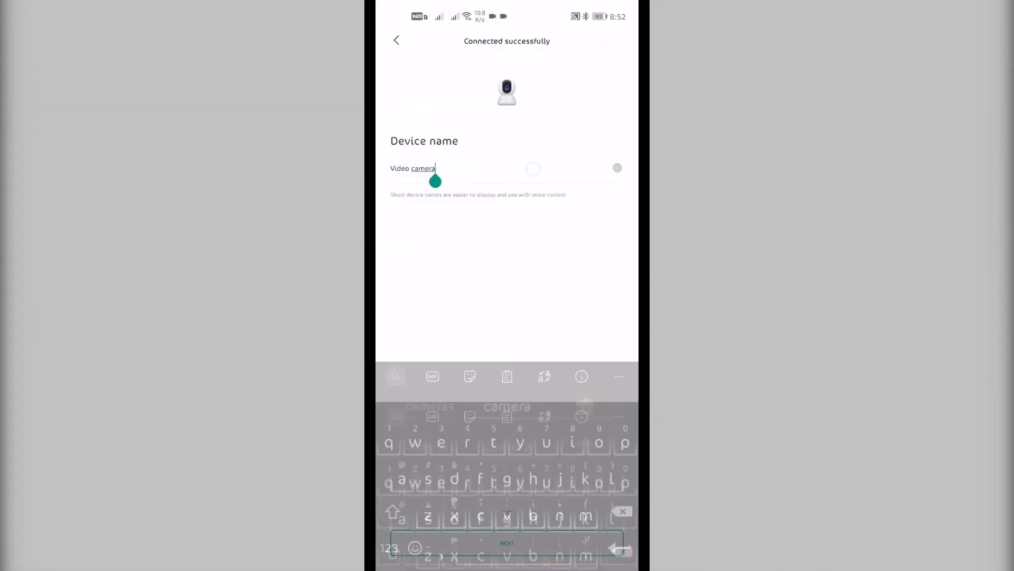
key("BackSpace")
key("BackSpace")
key("BackSpace")
key("BackSpace")
key("BackSpace")
key("BackSpace")
key("BackSpace")
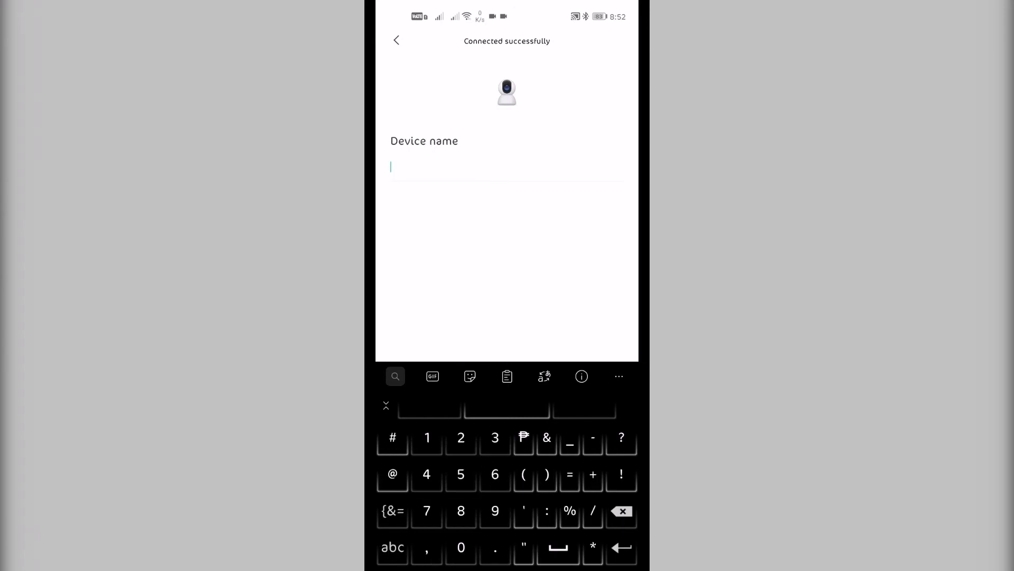
type("Garage 360")
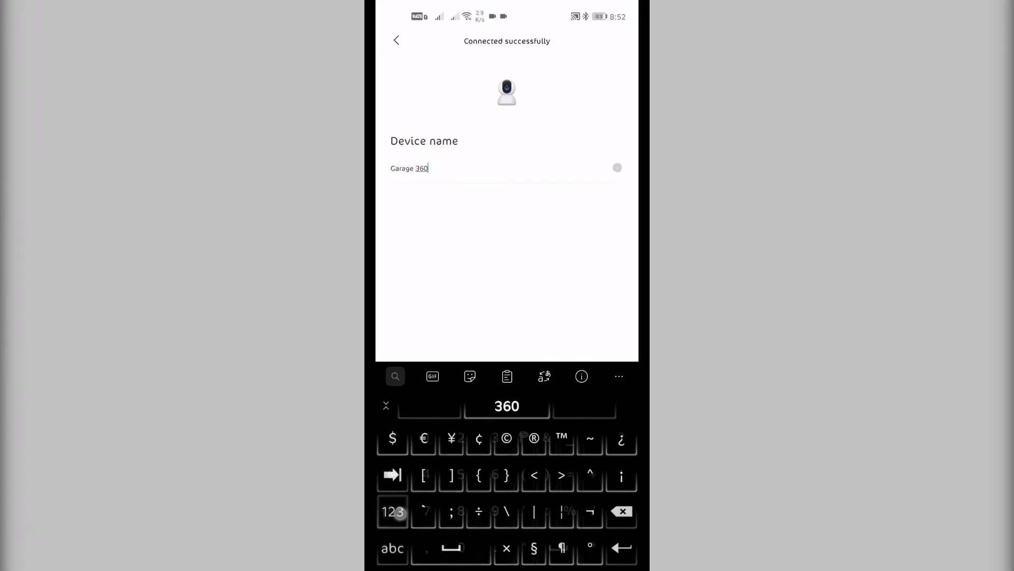
type("° Cam")
key("Escape")
Continue past the sharing page to the Garage 360° Cam live video view
left_click(507, 542)
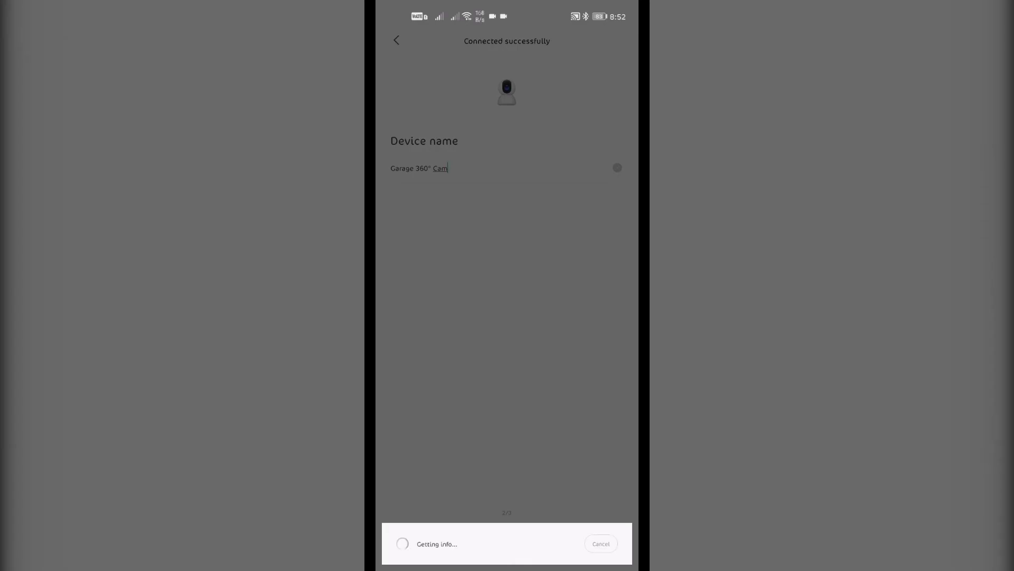
left_click(507, 544)
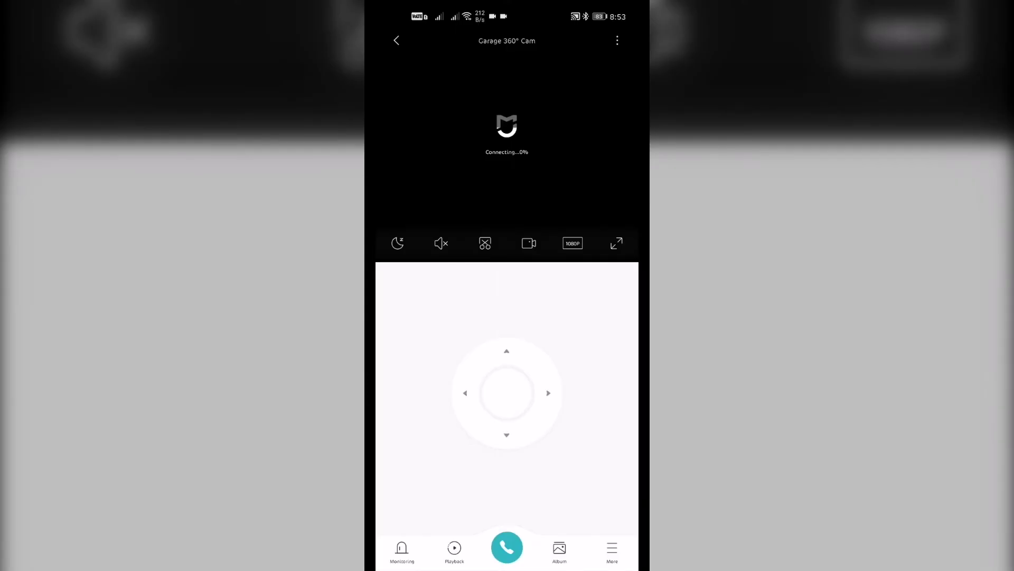
left_click_drag(507, 7, 508, 397)
left_click_drag(508, 476, 507, 119)
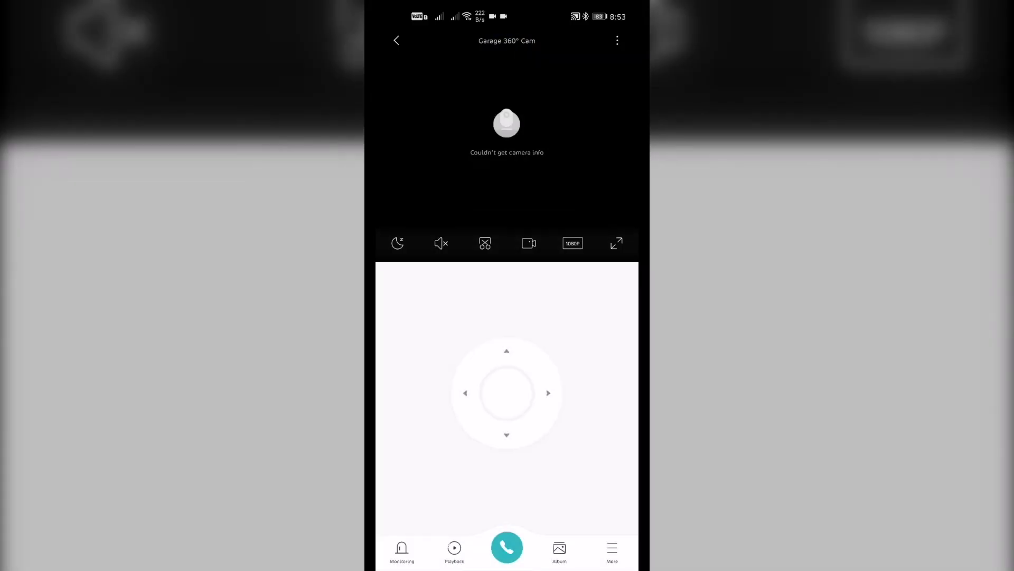
left_click_drag(378, 388, 430, 389)
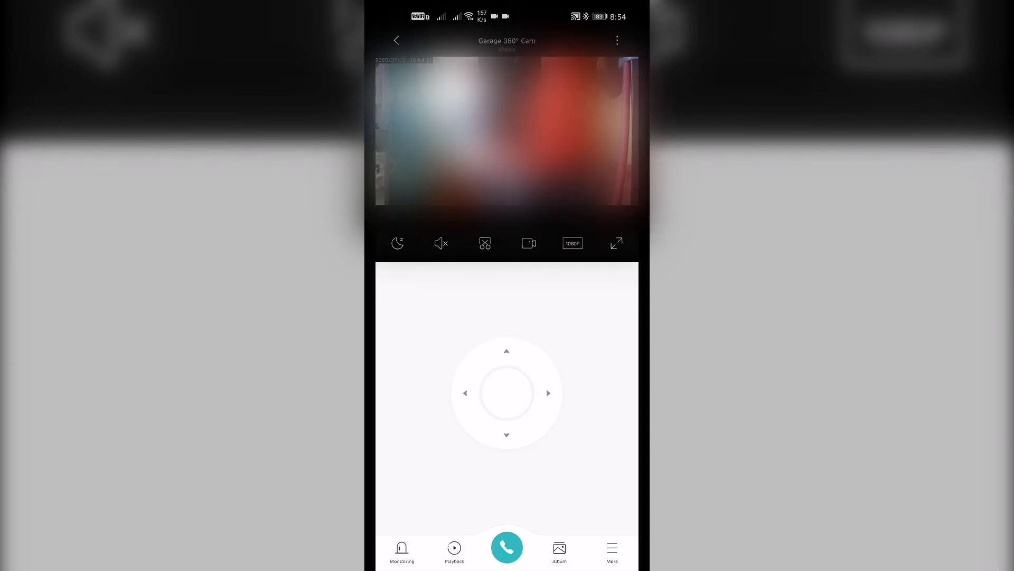
Go back to My Home Devices and refresh the list showing Garage 360° Cam
left_click_drag(637, 442, 595, 442)
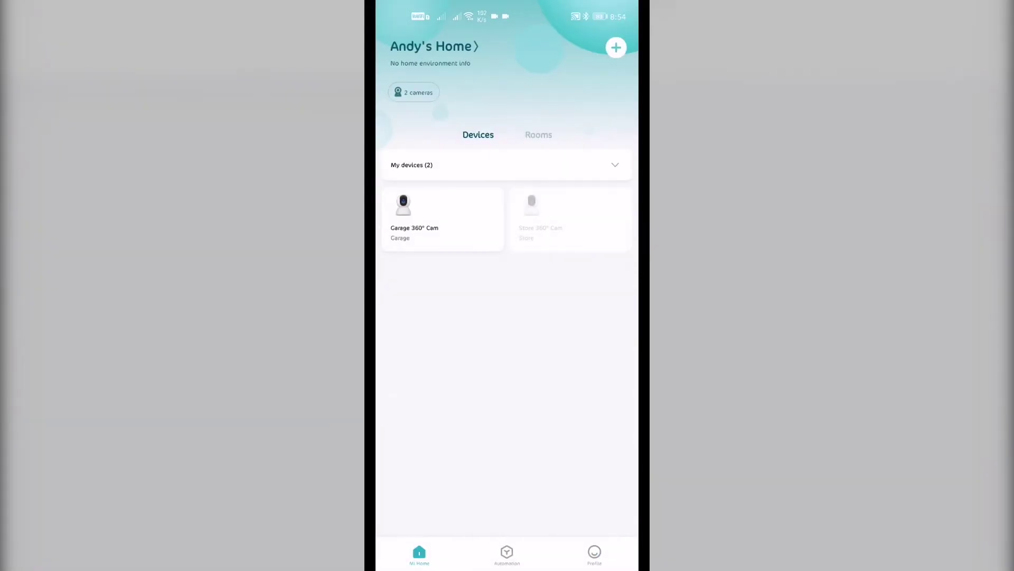
left_click_drag(534, 165, 533, 504)
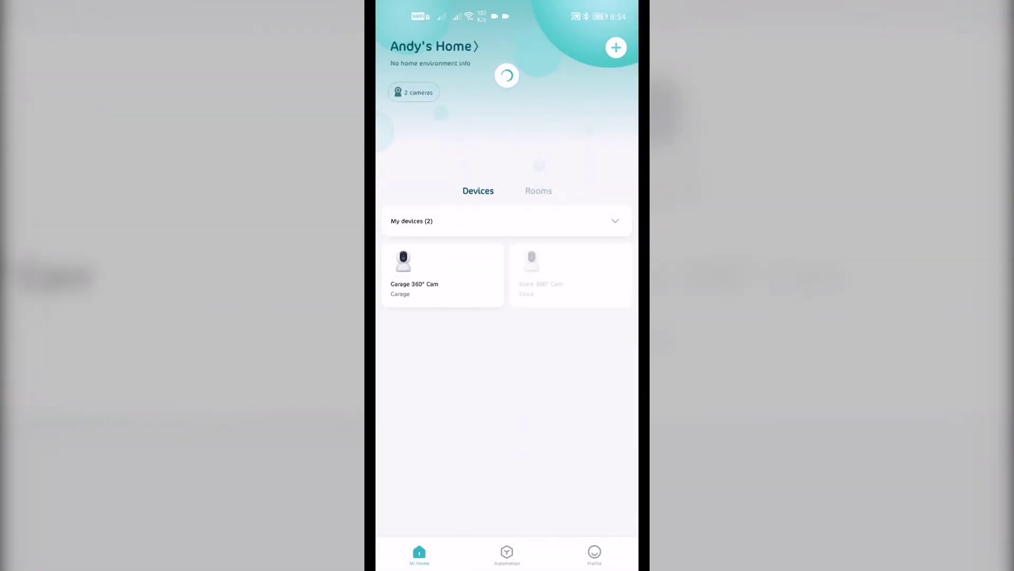